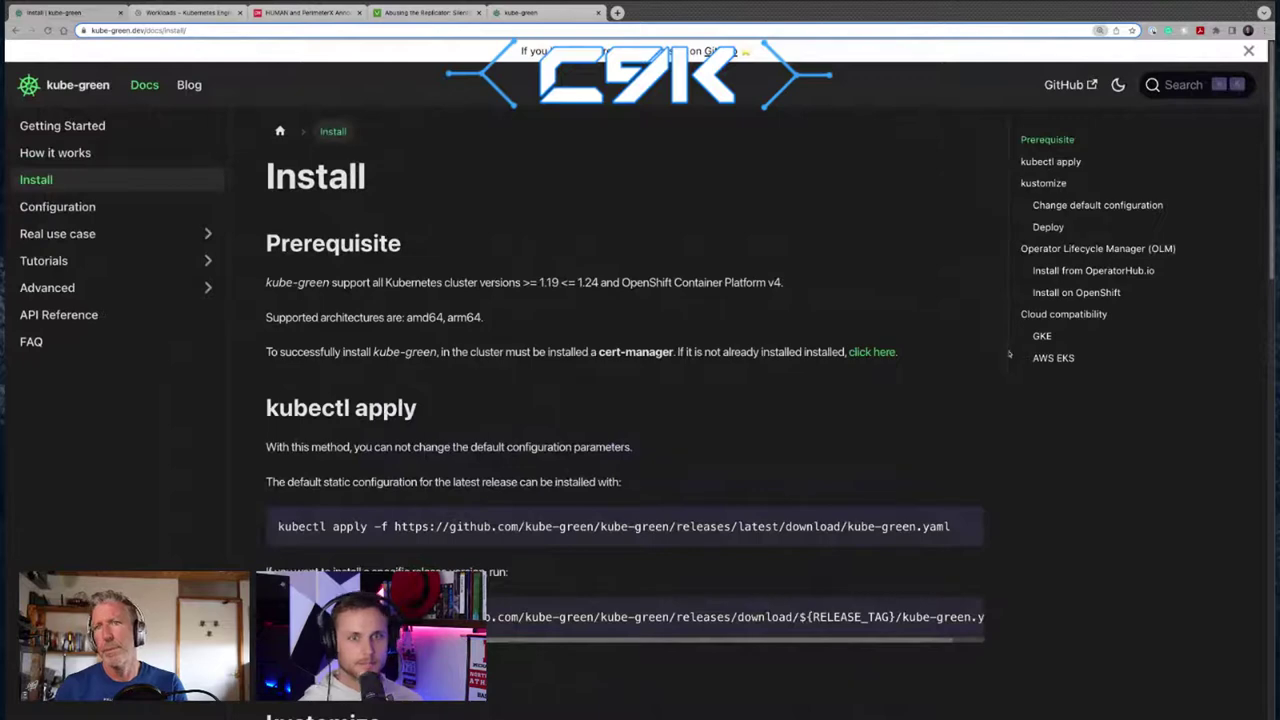
Open the kube-green Getting Started page, go to the site's homepage and highlight the tagline about reducing clusters' CO2 footprint
left_click(58, 126)
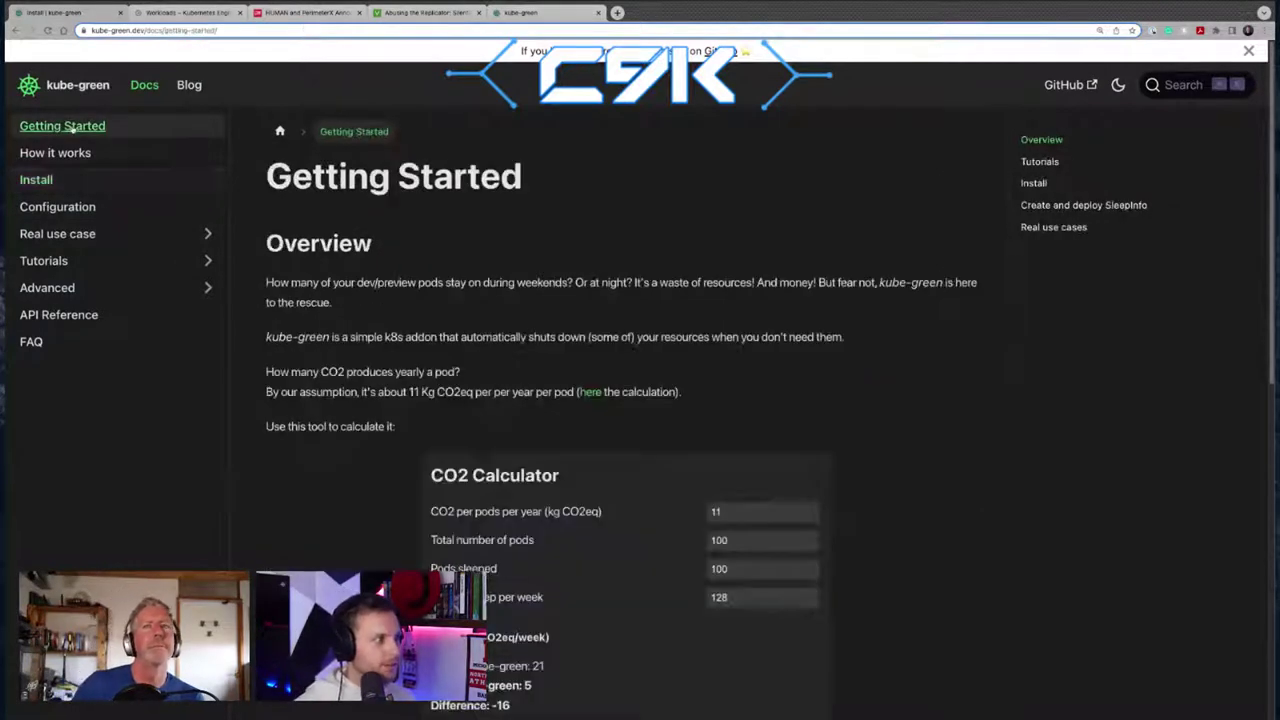
left_click(64, 88)
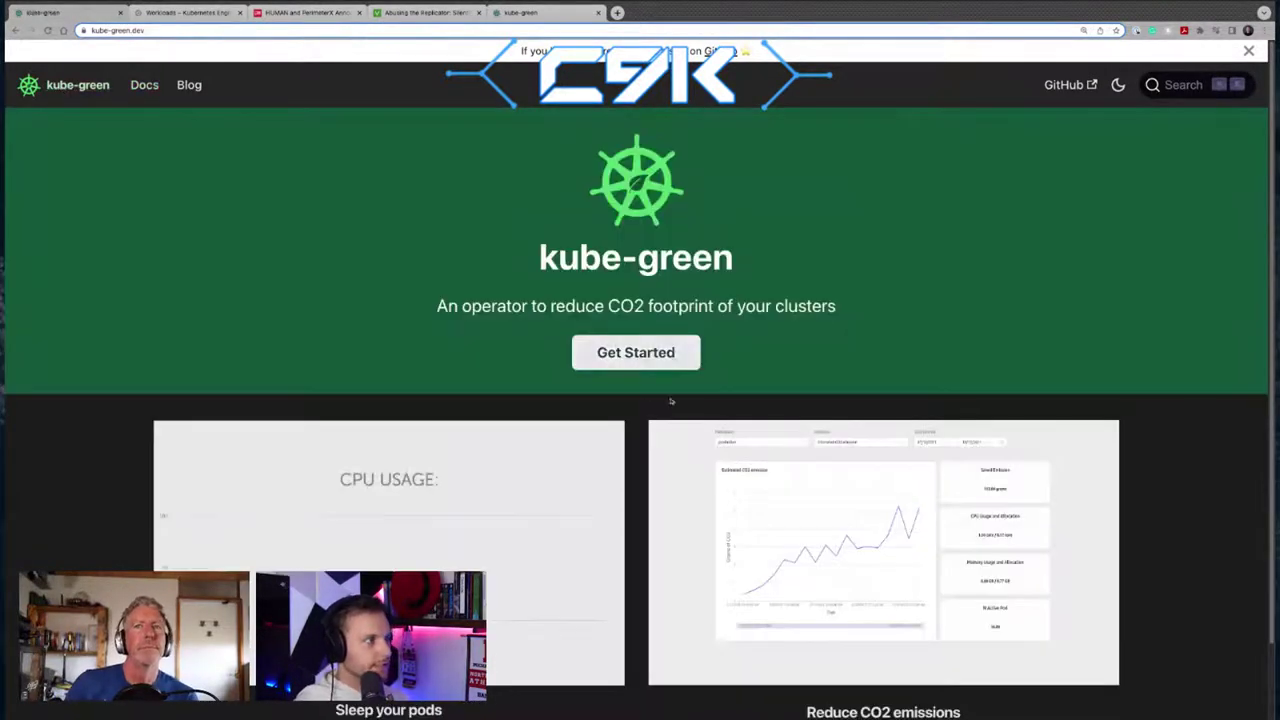
scroll(668, 270, "down", 2)
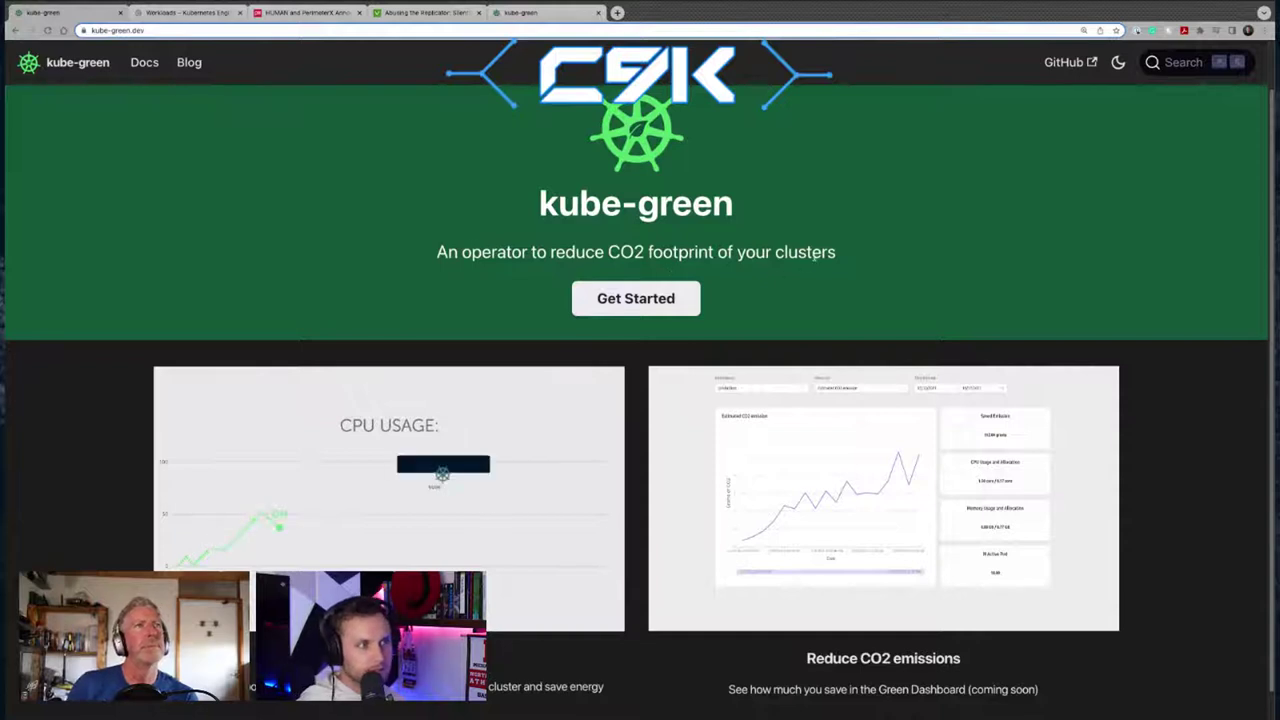
left_click_drag(836, 254, 462, 254)
left_click(567, 258)
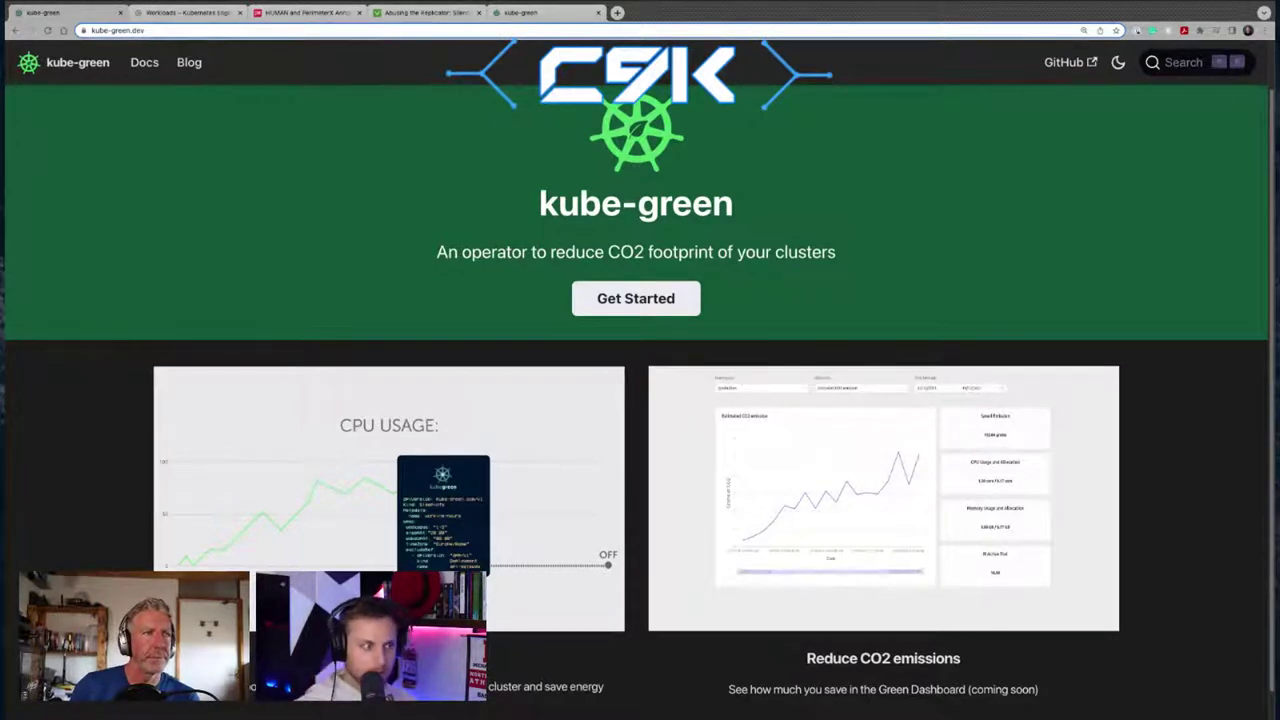
Return to the docs, pass through How it works, and read the Install page's prerequisites and kubectl apply instructions
left_click(144, 62)
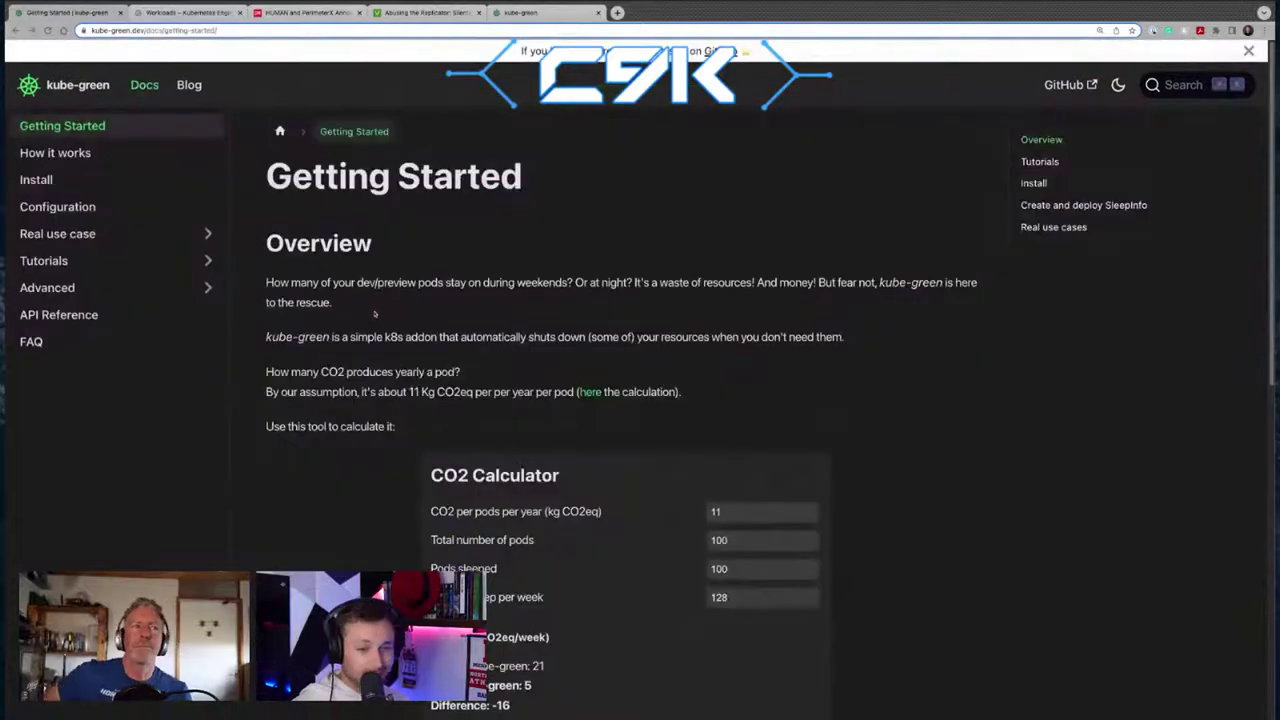
left_click(42, 155)
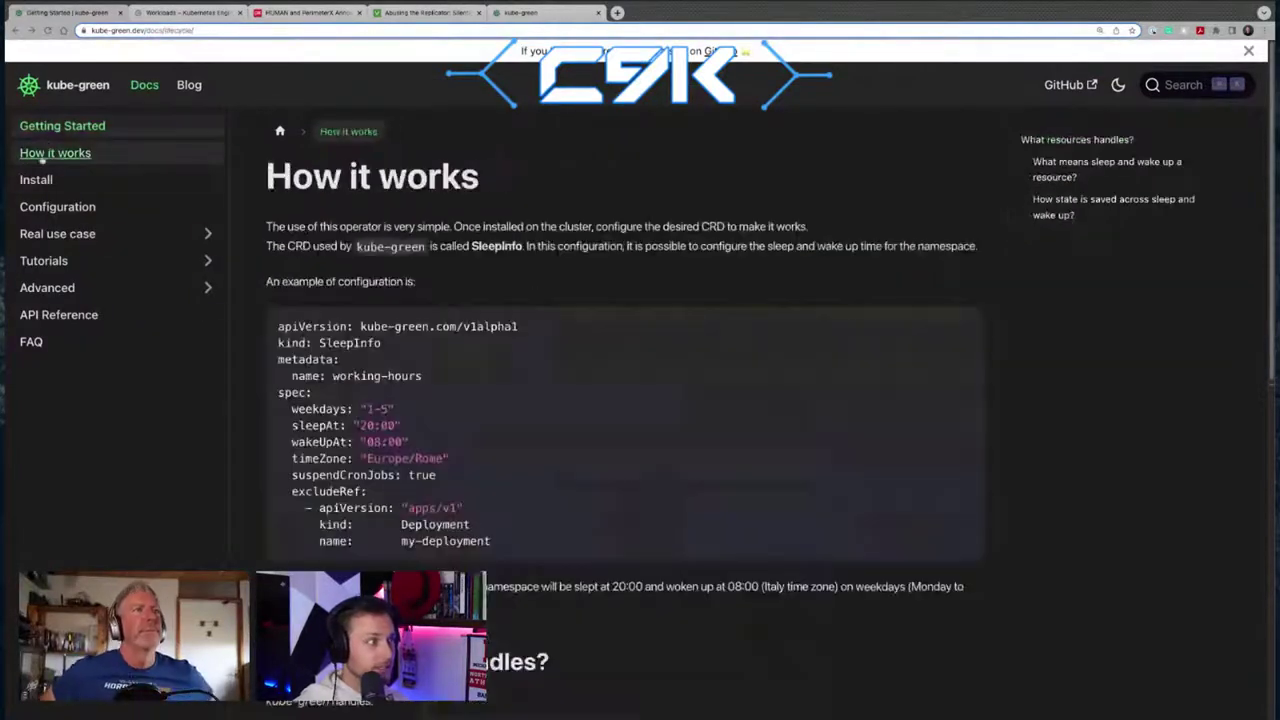
left_click(36, 180)
scroll(640, 455, "down", 3)
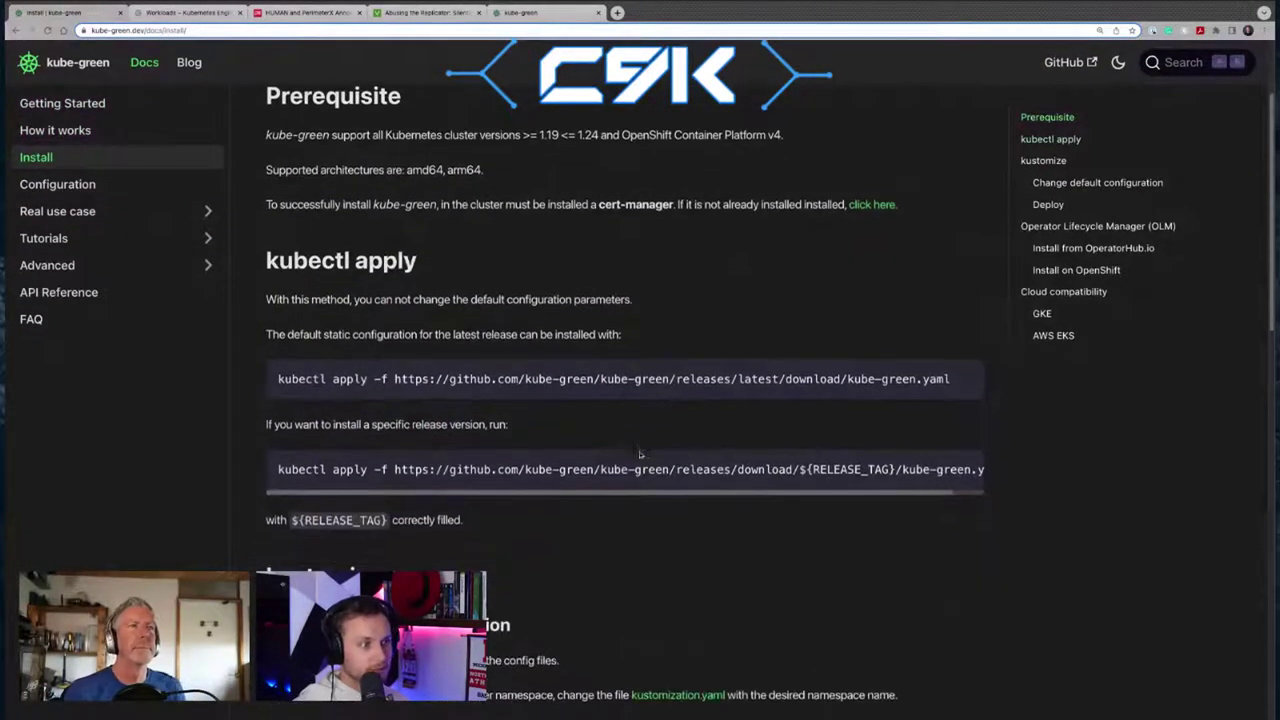
scroll(590, 430, "down", 1)
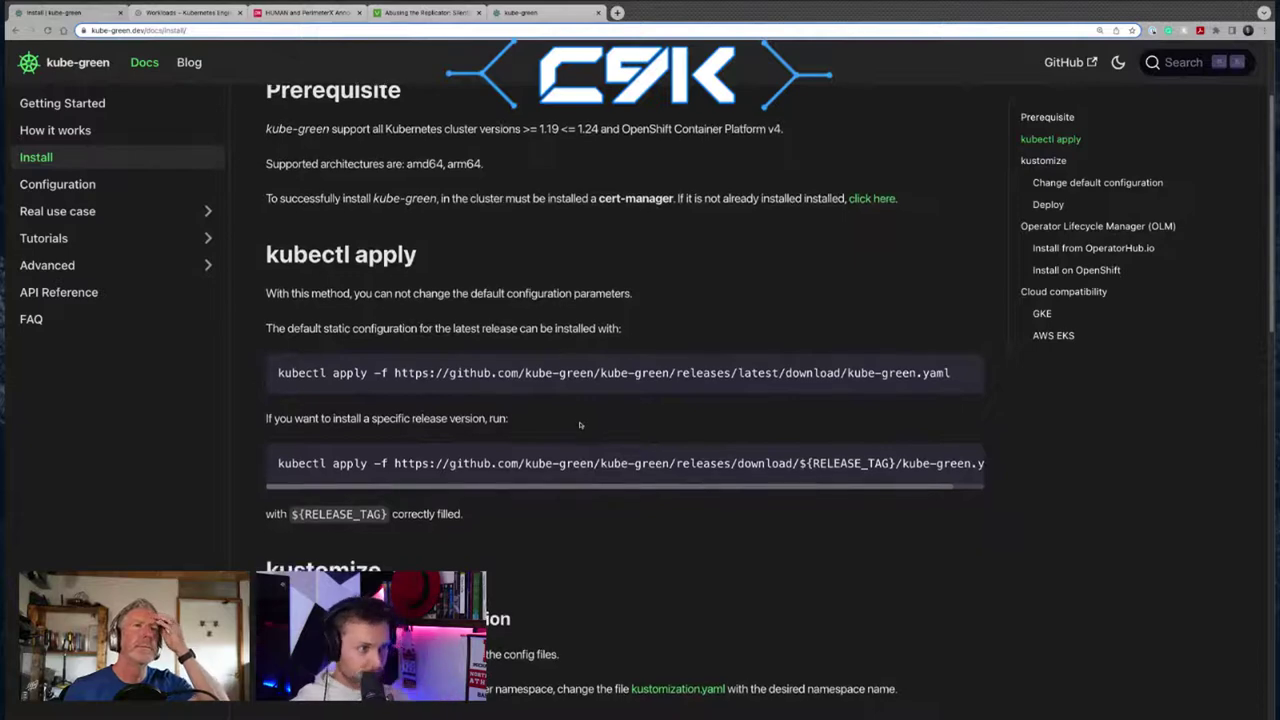
scroll(579, 425, "down", 1)
scroll(960, 372, "up", 1)
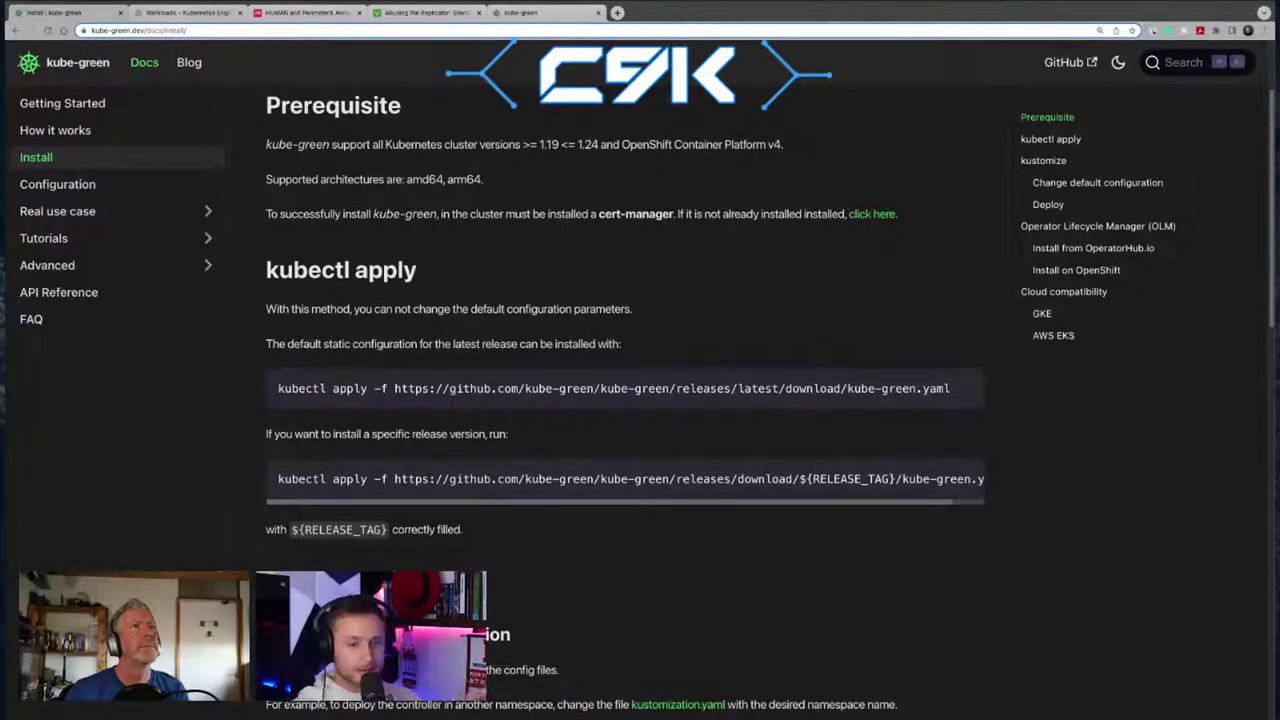
Switch to the Google Cloud Kubernetes Engine workloads and examine each deployment's status, pod count and namespace
key("ctrl+Tab")
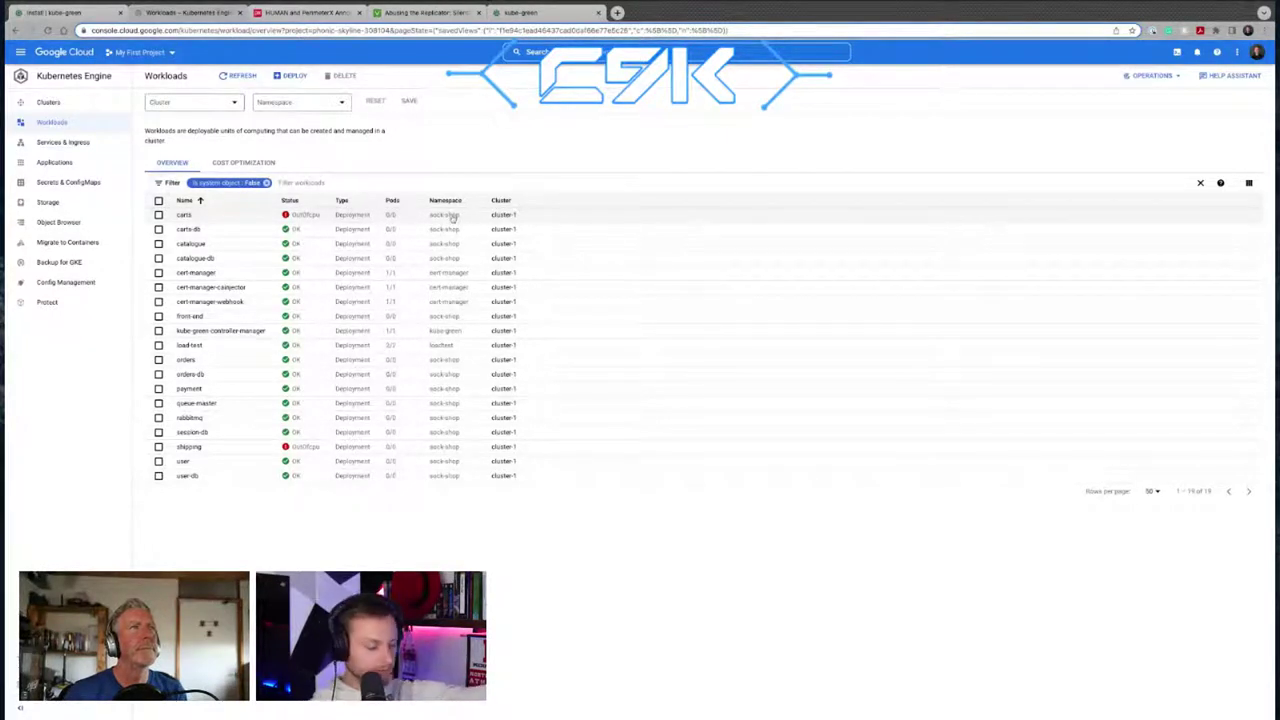
key("ctrl+plus")
key("ctrl+plus")
key("ctrl+plus")
key("ctrl+plus")
key("ctrl+plus")
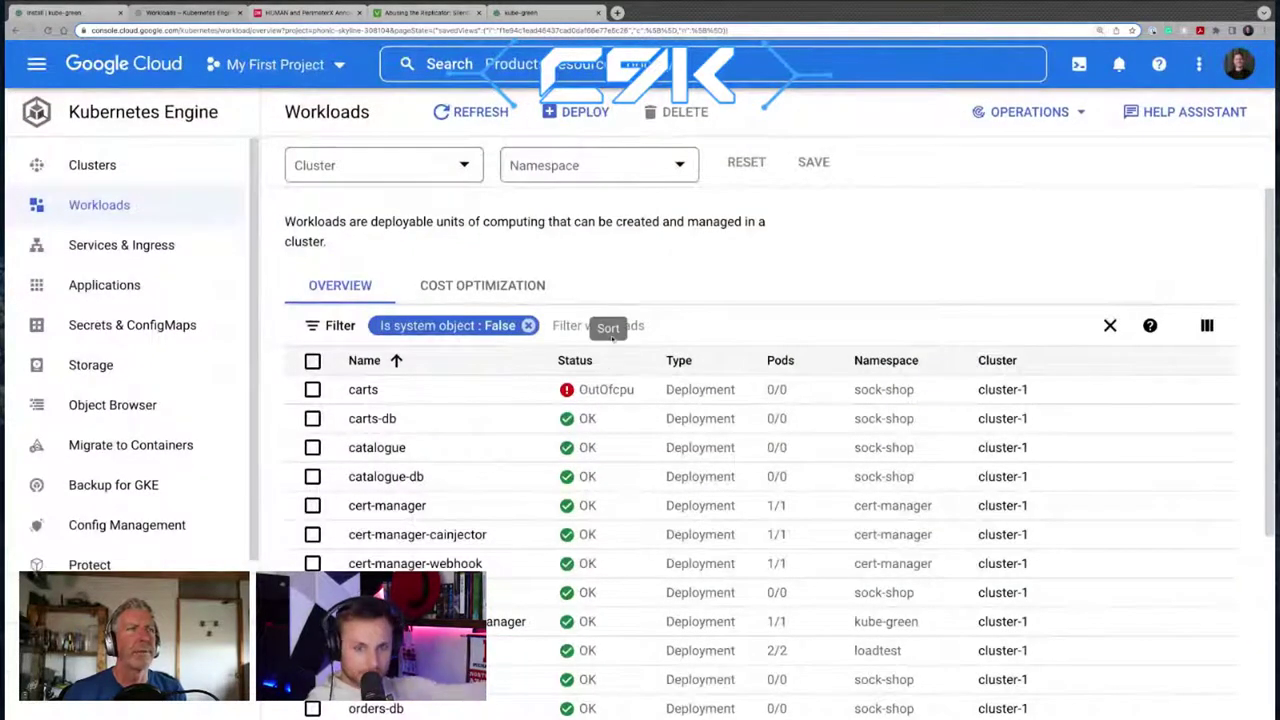
scroll(534, 414, "down", 1)
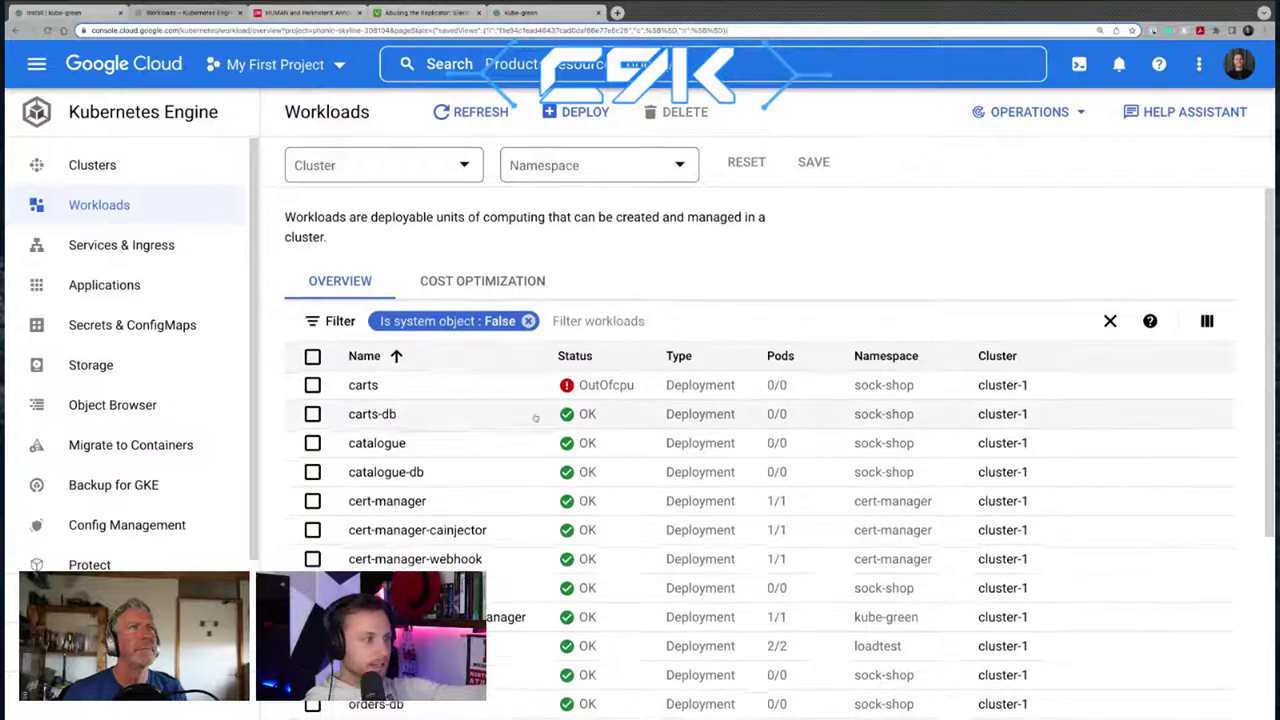
scroll(536, 418, "down", 1)
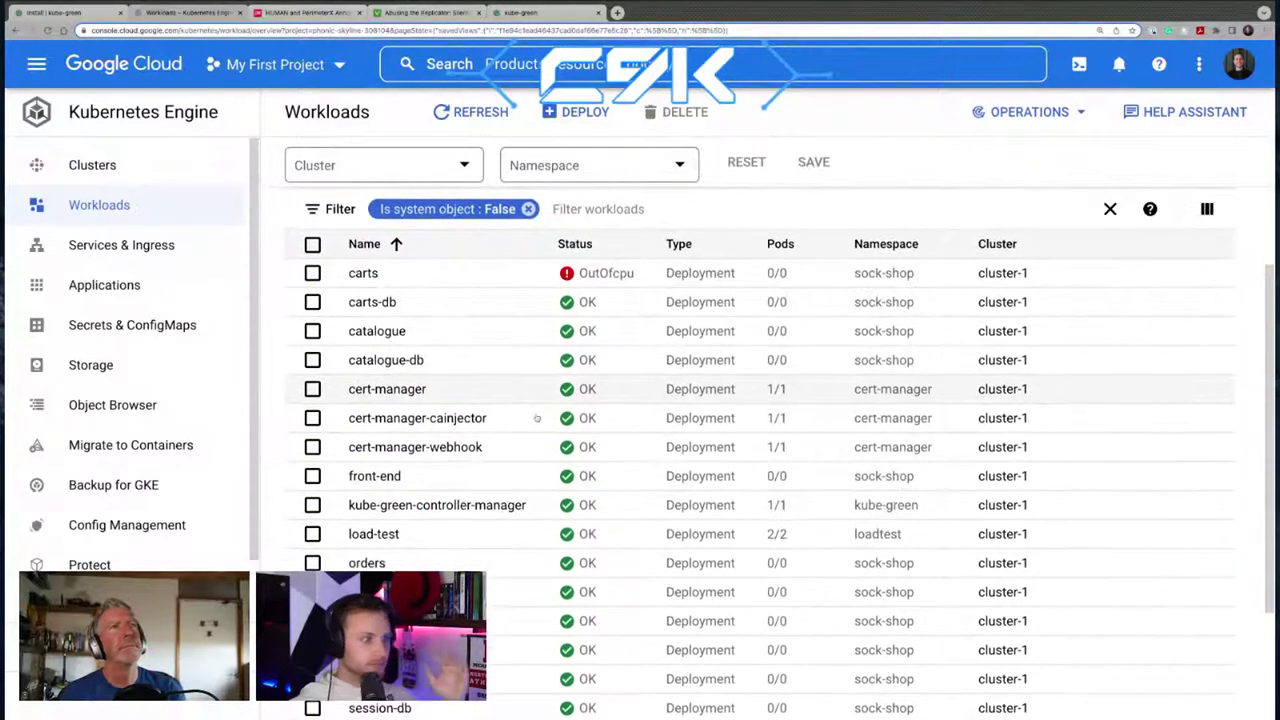
scroll(536, 418, "down", 1)
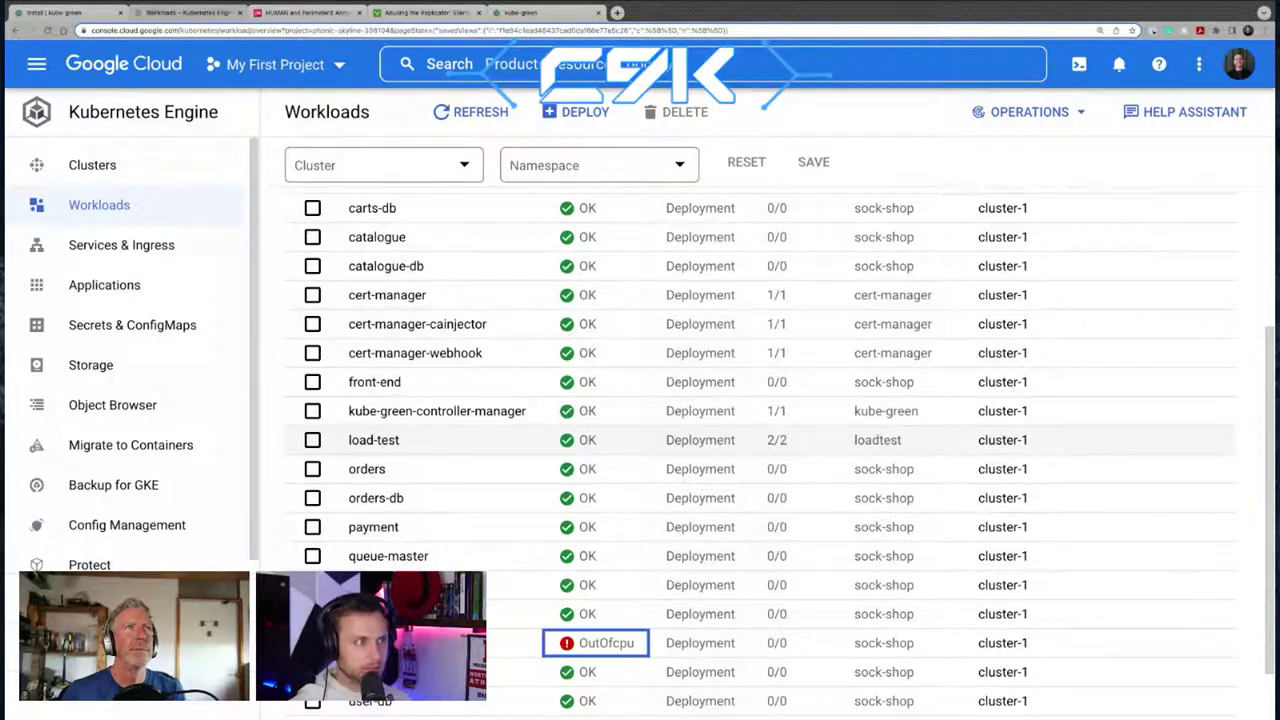
Go back to the kube-green Install page and review the kubectl apply and kustomize installation methods
key("ctrl+shift+Tab")
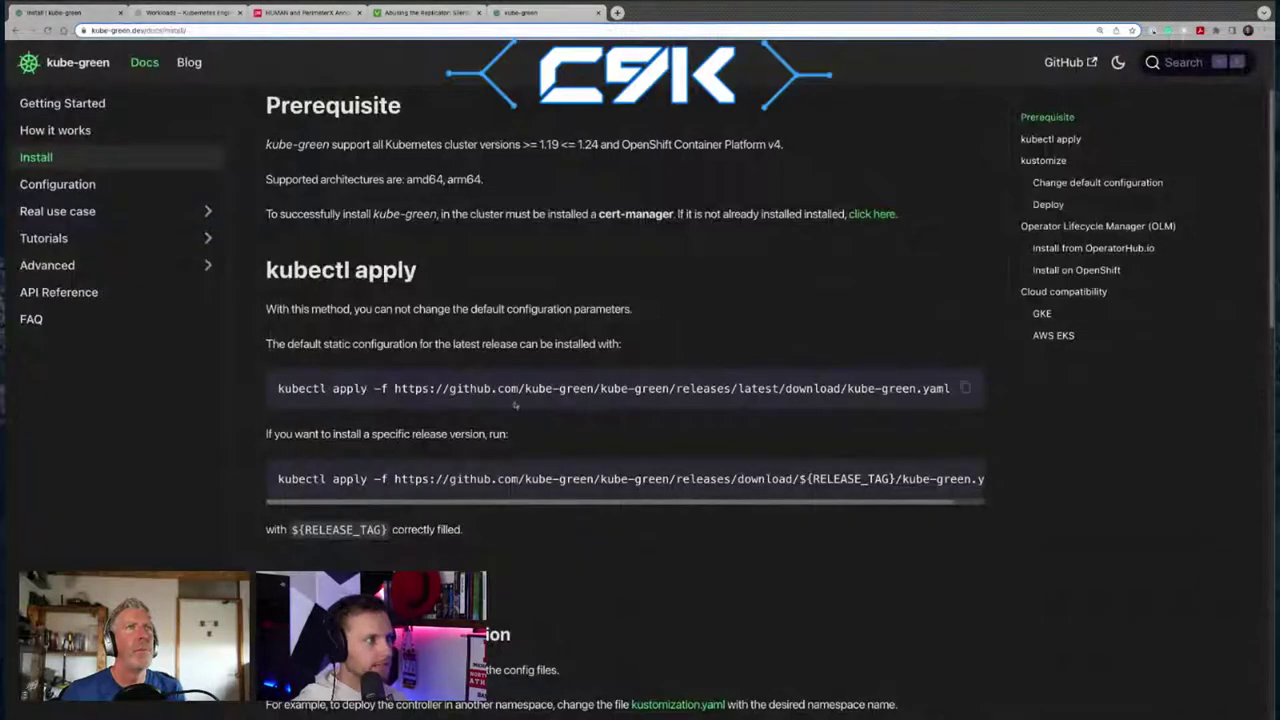
scroll(493, 406, "down", 1)
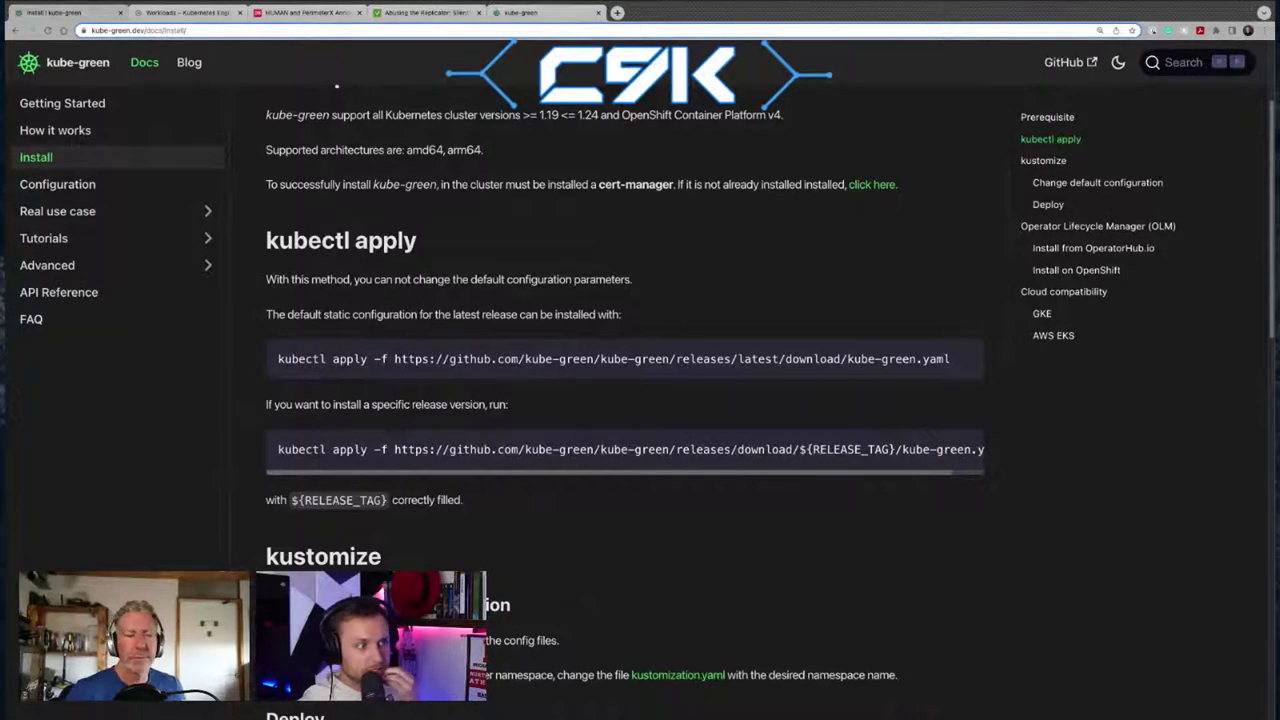
scroll(499, 432, "down", 3)
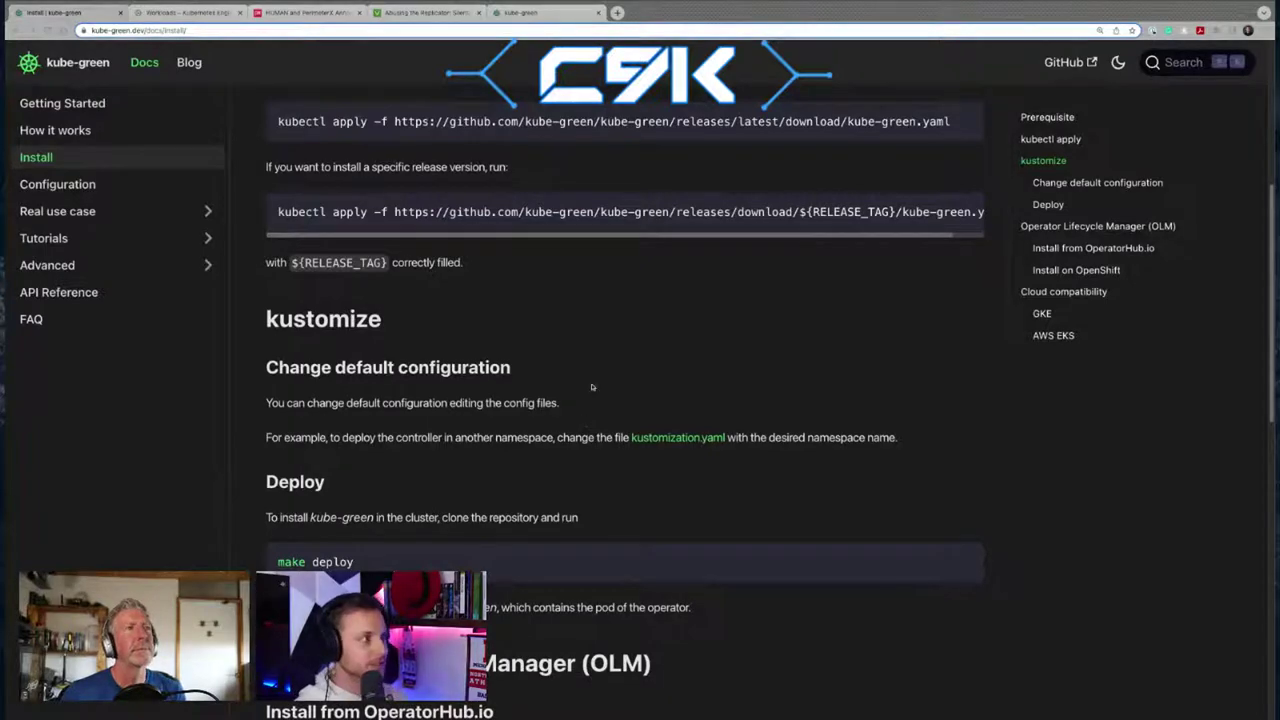
Open the kube-green Configuration docs and review the simplest and complete SleepInfo resource examples
left_click(94, 192)
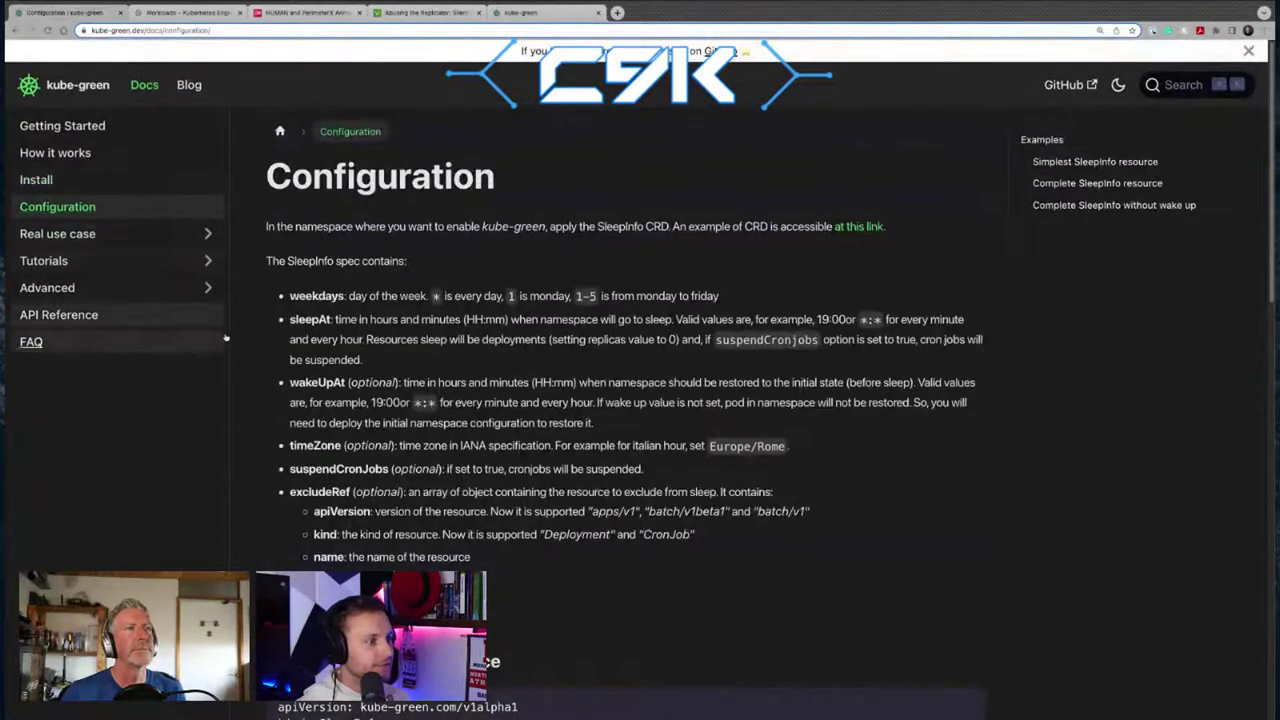
scroll(556, 410, "down", 5)
scroll(556, 410, "down", 2)
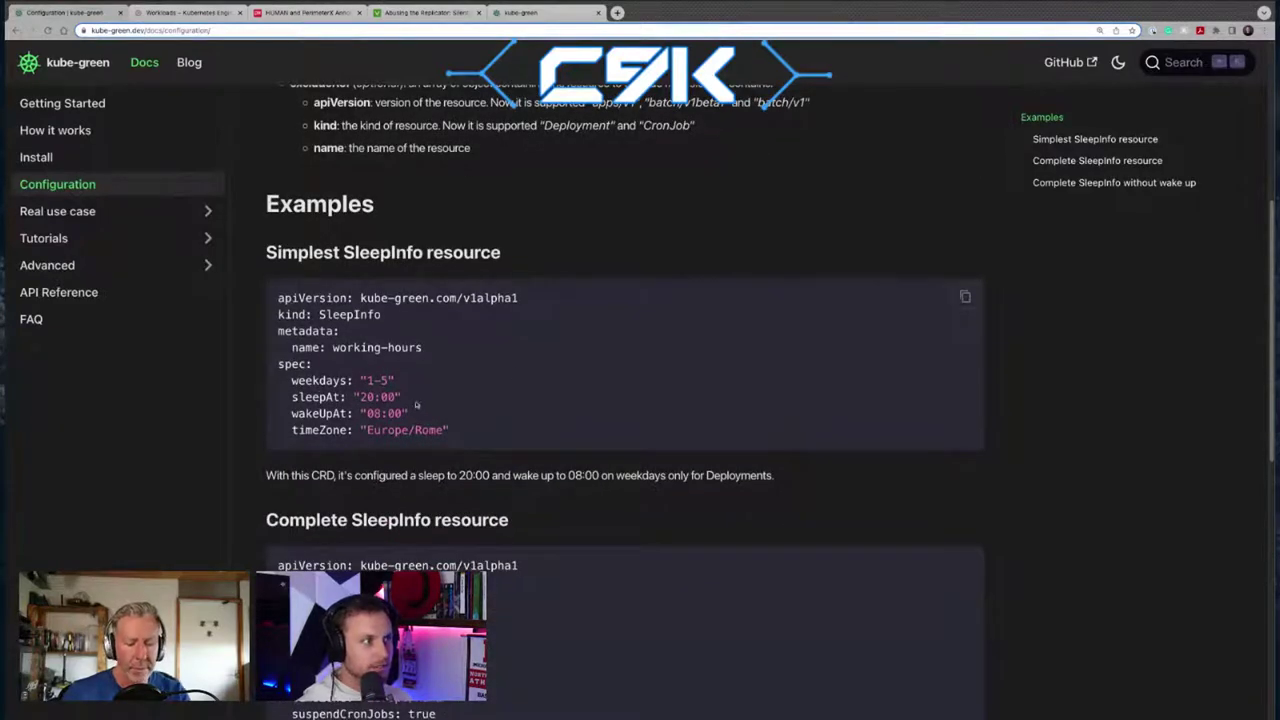
scroll(490, 650, "down", 3)
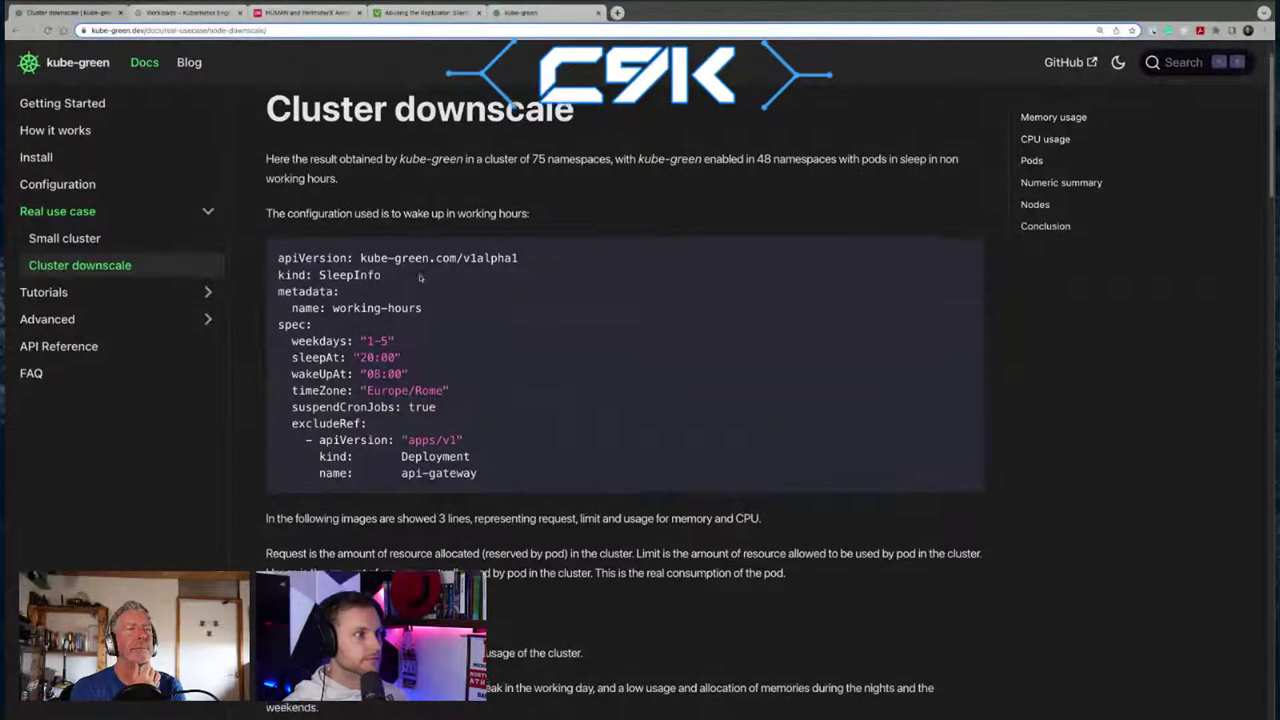
Read the Cluster downscale introduction, highlighting its results sentence and the working-hours name in the SleepInfo example
scroll(420, 279, "up", 2)
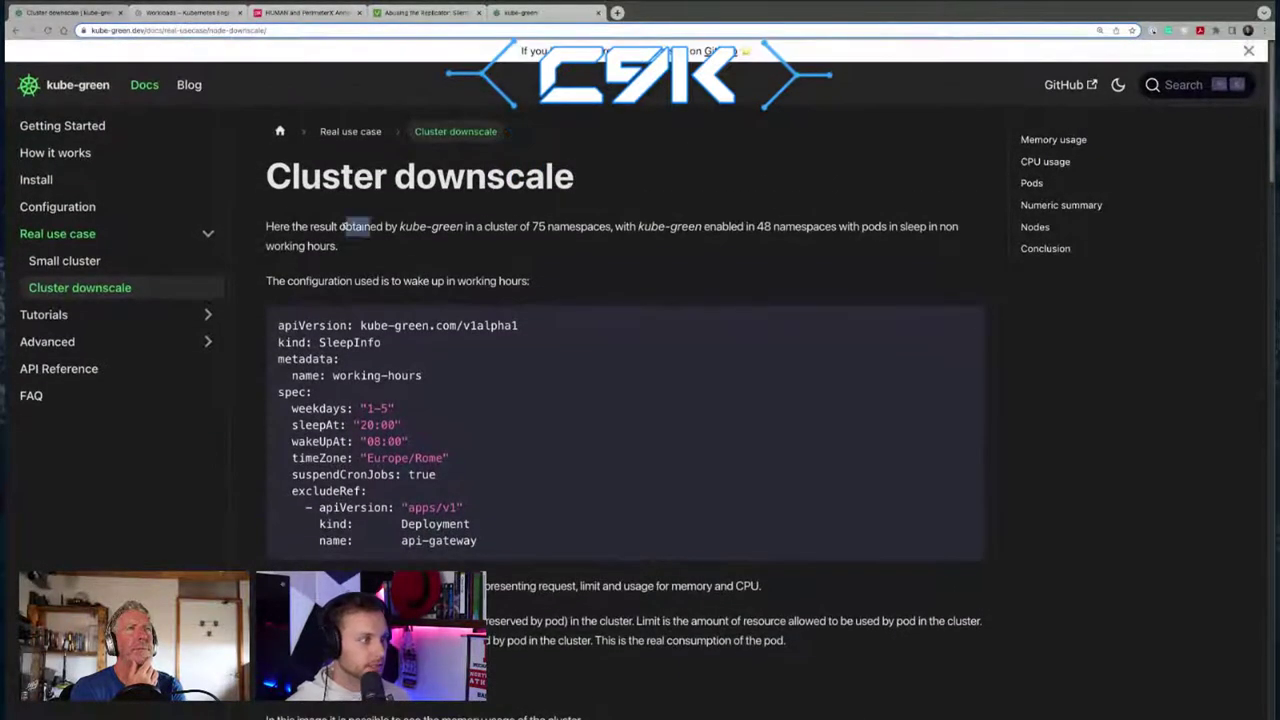
left_click_drag(342, 226, 338, 246)
left_click_drag(342, 375, 424, 387)
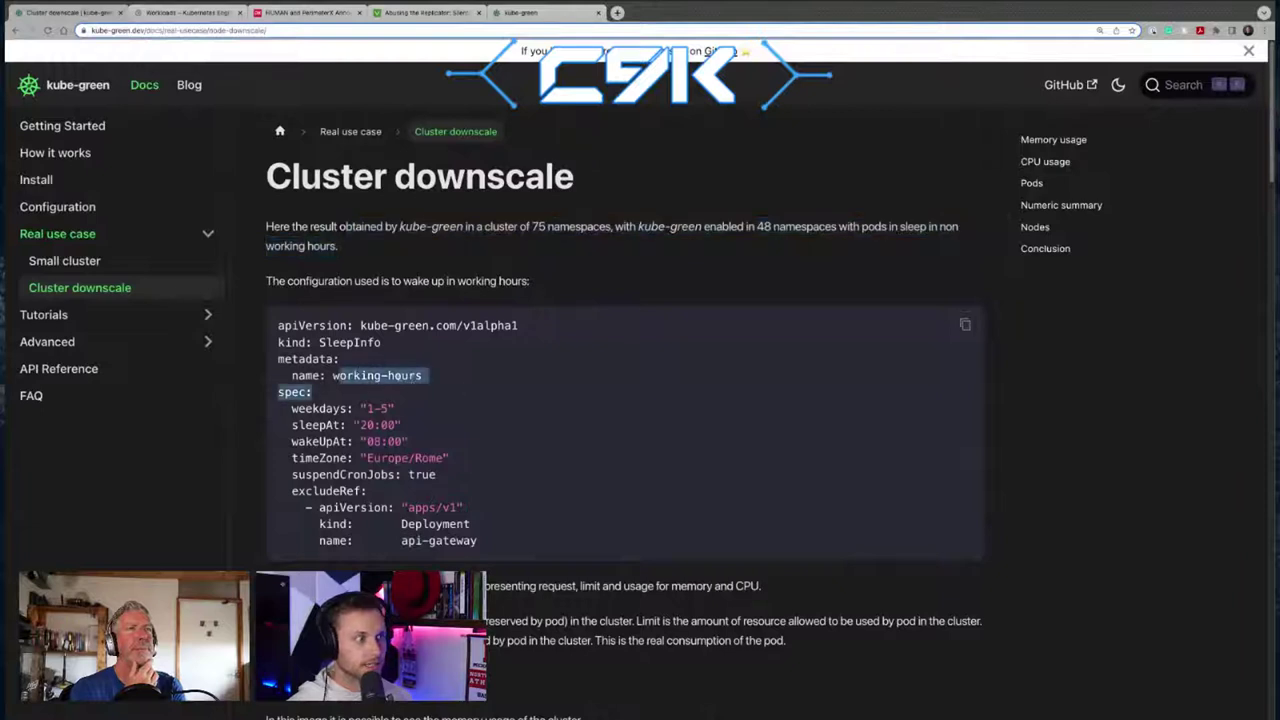
left_click(448, 391)
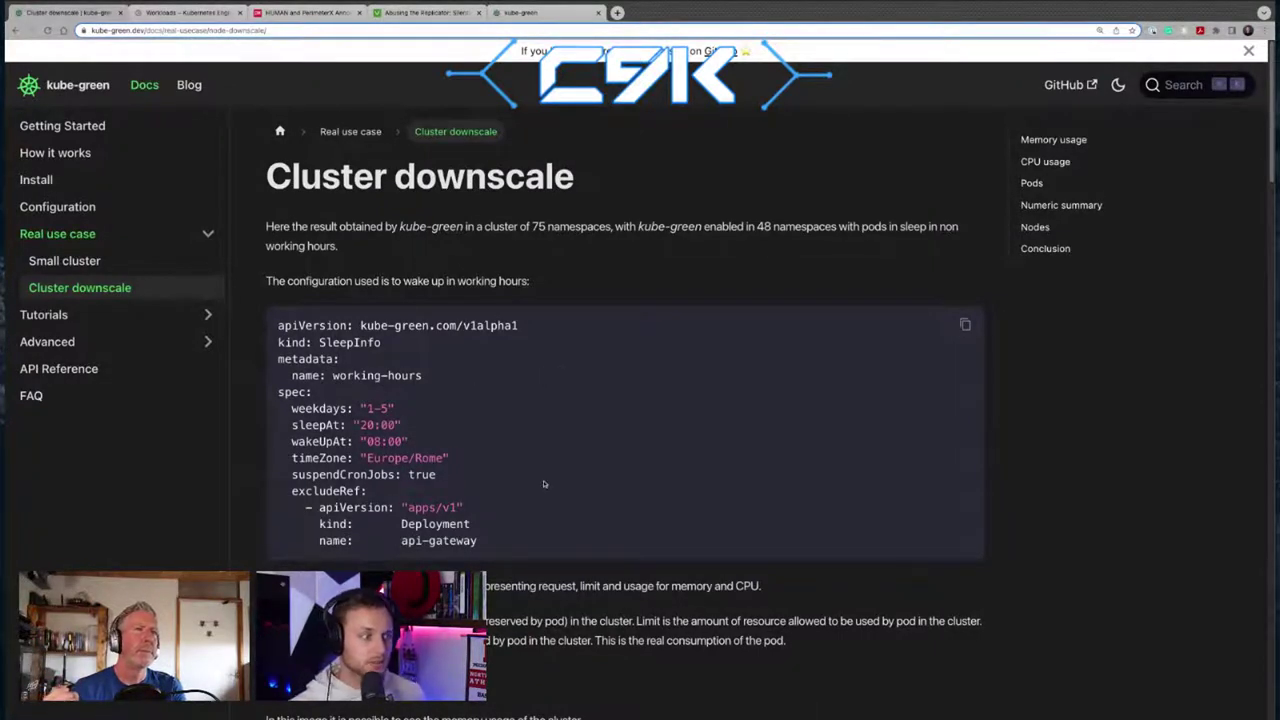
Examine the Cluster downscale charts for memory, CPU and pods, and the numeric summary comparing usage with kube-green
scroll(544, 484, "down", 10)
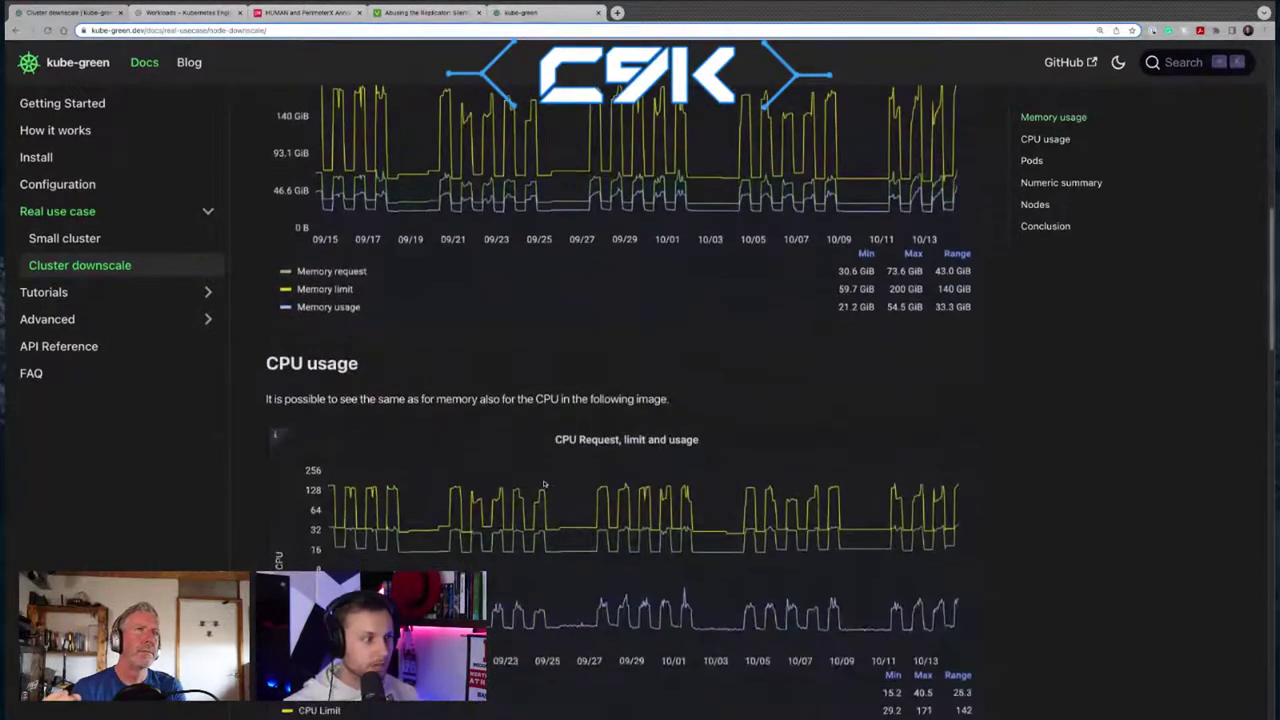
scroll(625, 448, "up", 3)
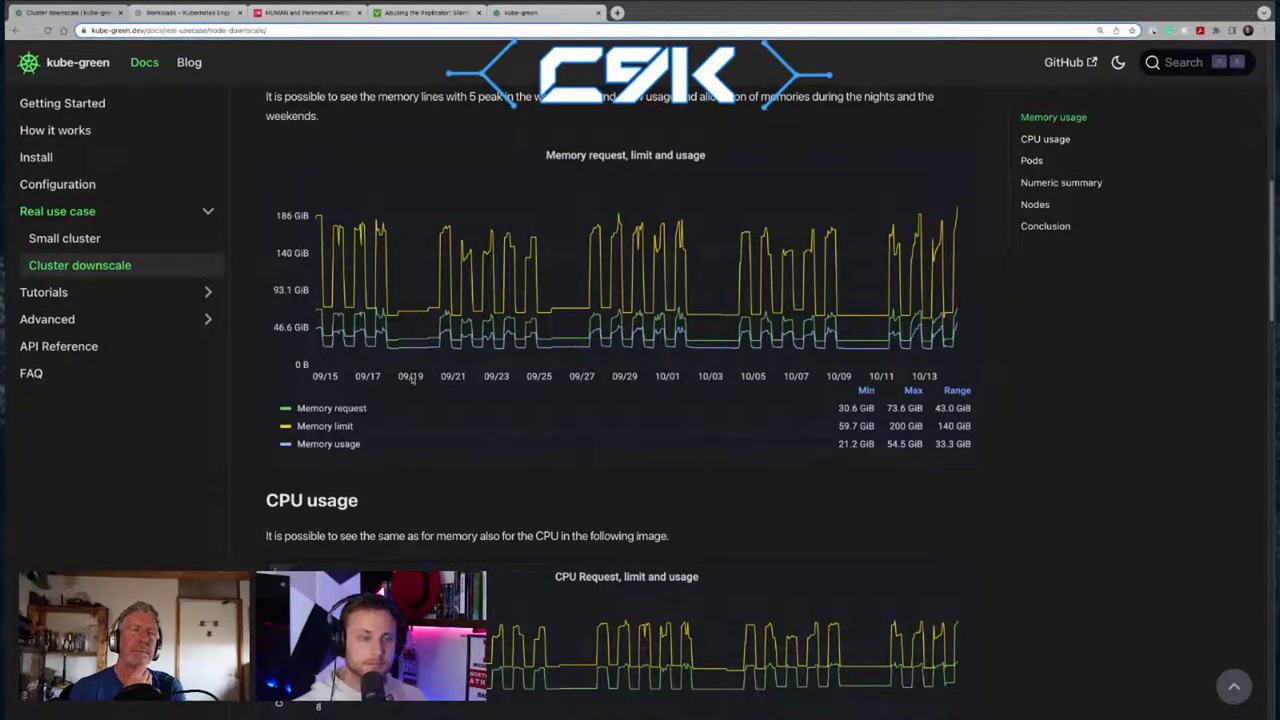
scroll(463, 483, "down", 3)
scroll(463, 483, "down", 15)
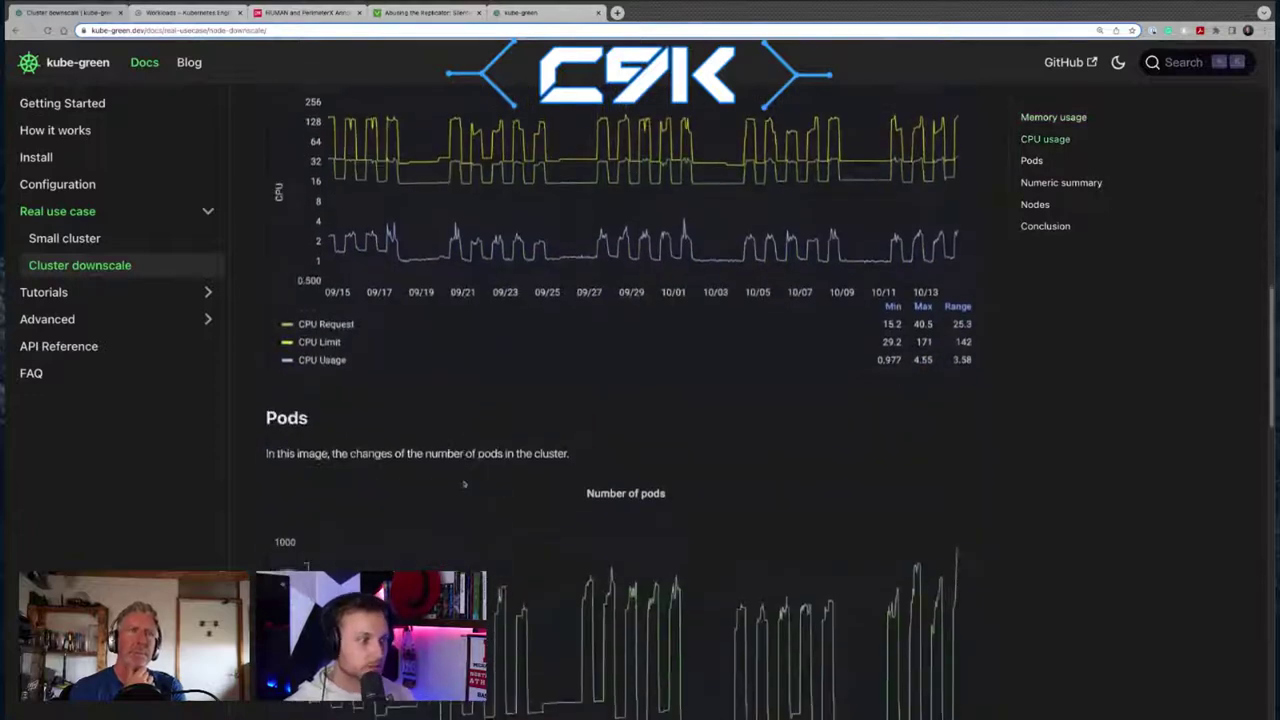
scroll(587, 440, "down", 5)
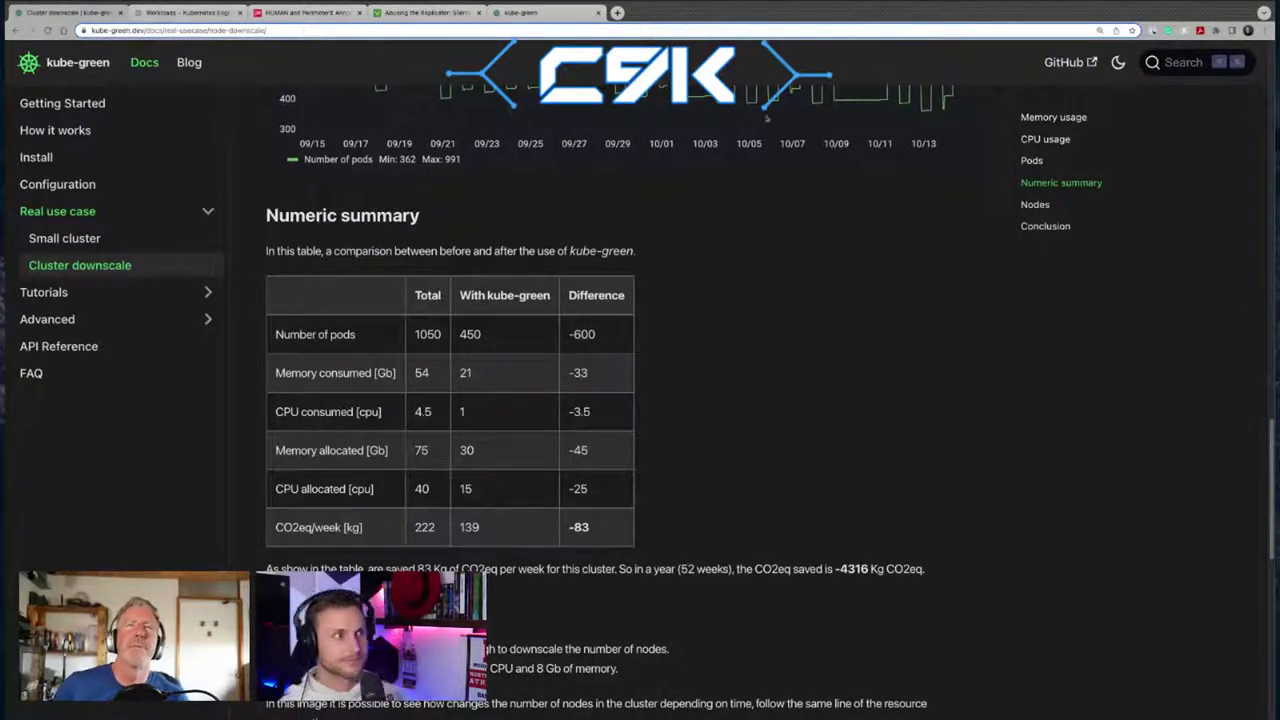
Switch to the Google Cloud workloads, refresh the list and check the sock-shop deployments' pod counts
key("ctrl+Tab")
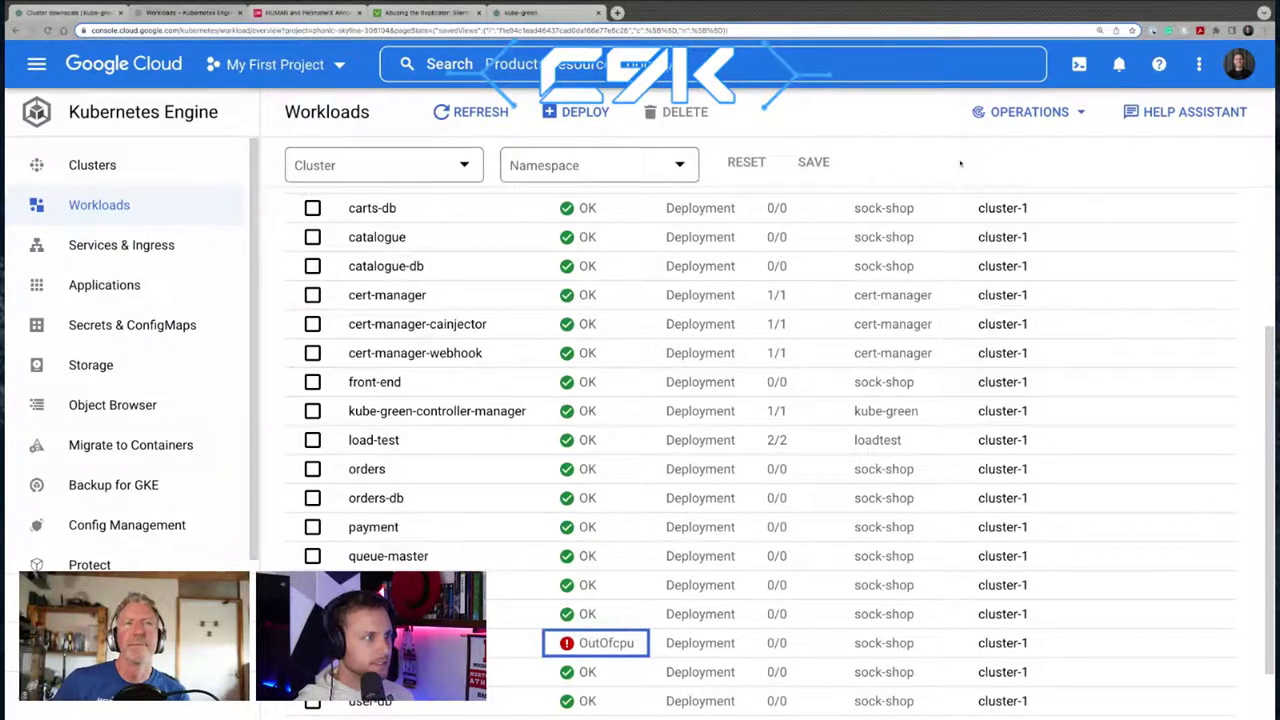
left_click(437, 121)
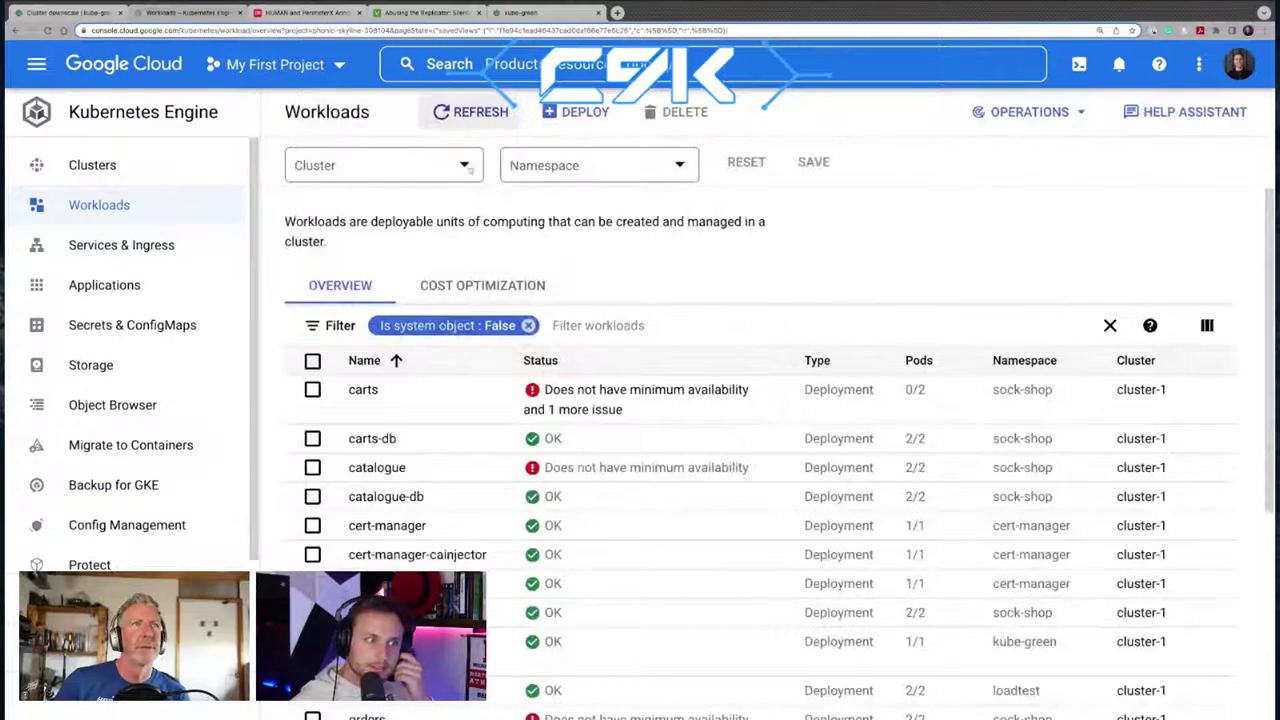
scroll(713, 407, "down", 2)
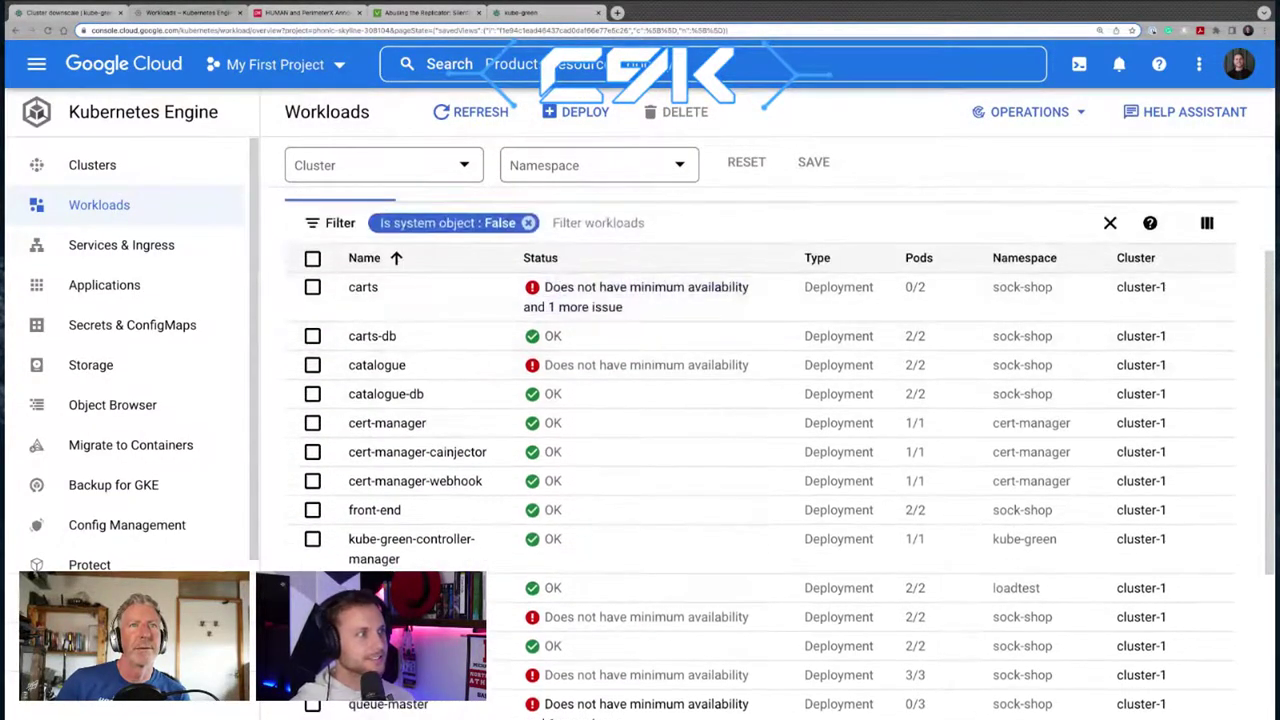
Refresh the workloads again and look through the whole list for deployments with availability issues
left_click(466, 112)
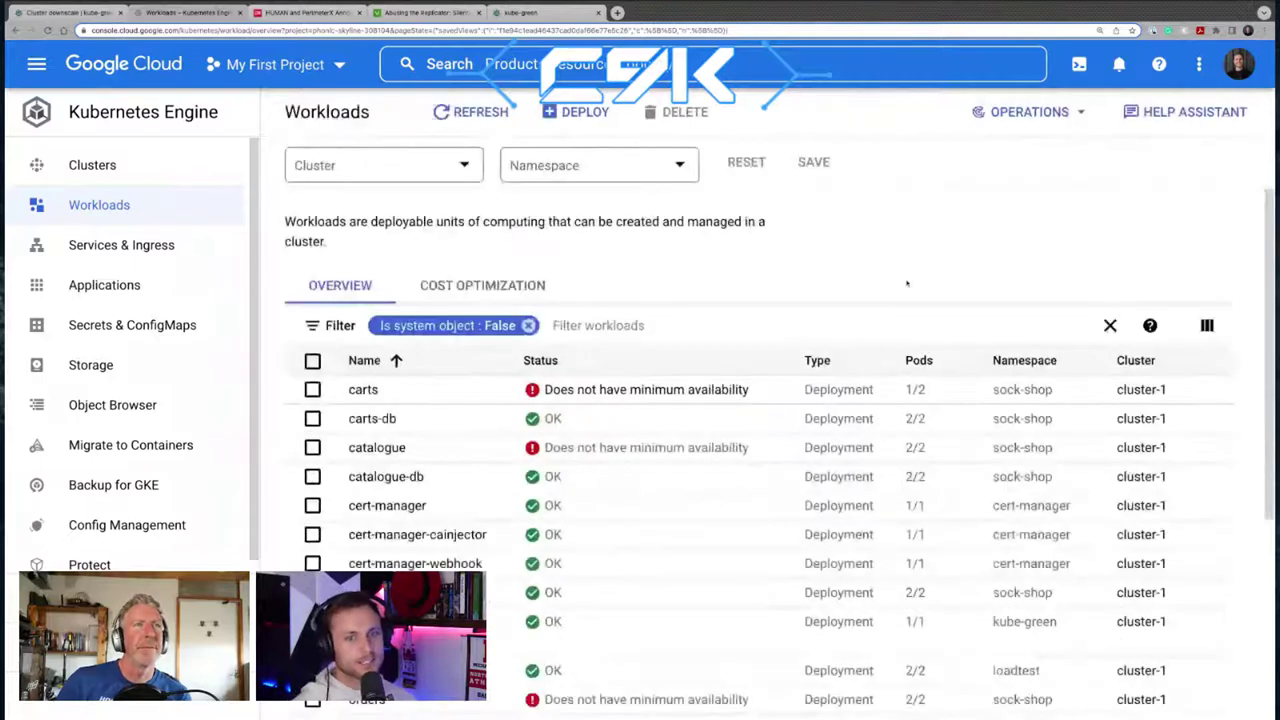
scroll(1082, 549, "down", 2)
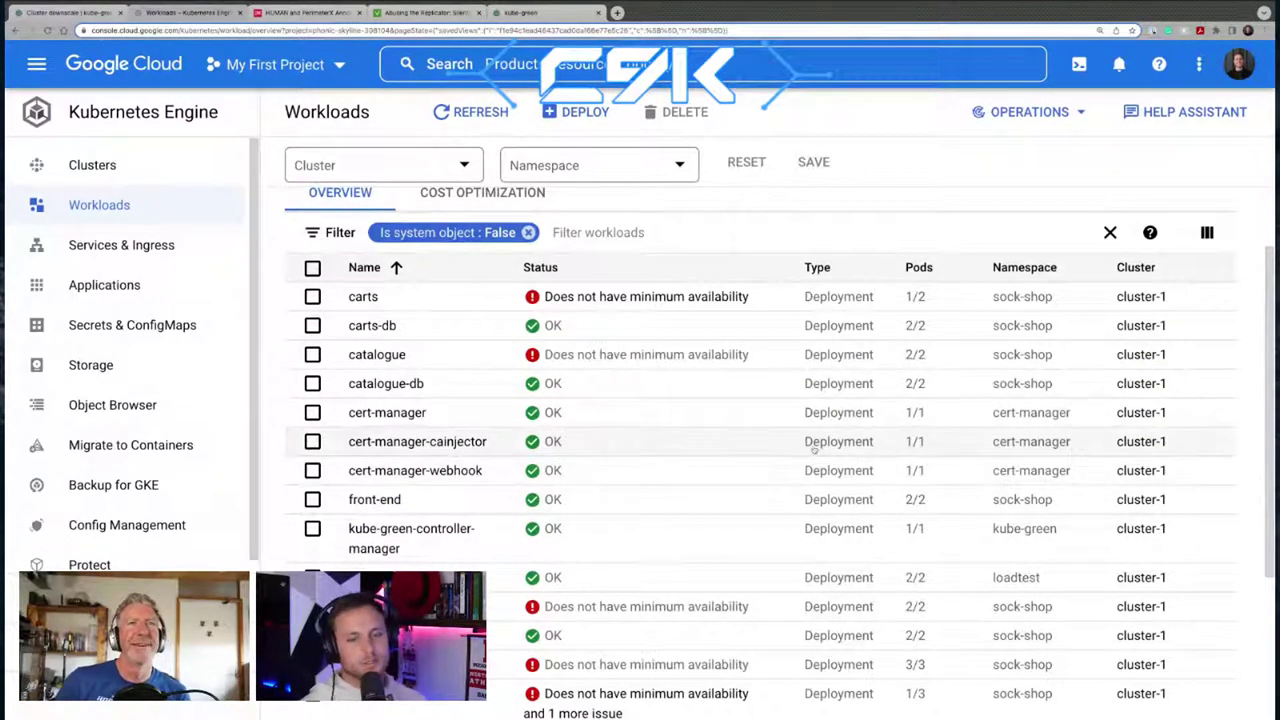
scroll(770, 449, "down", 3)
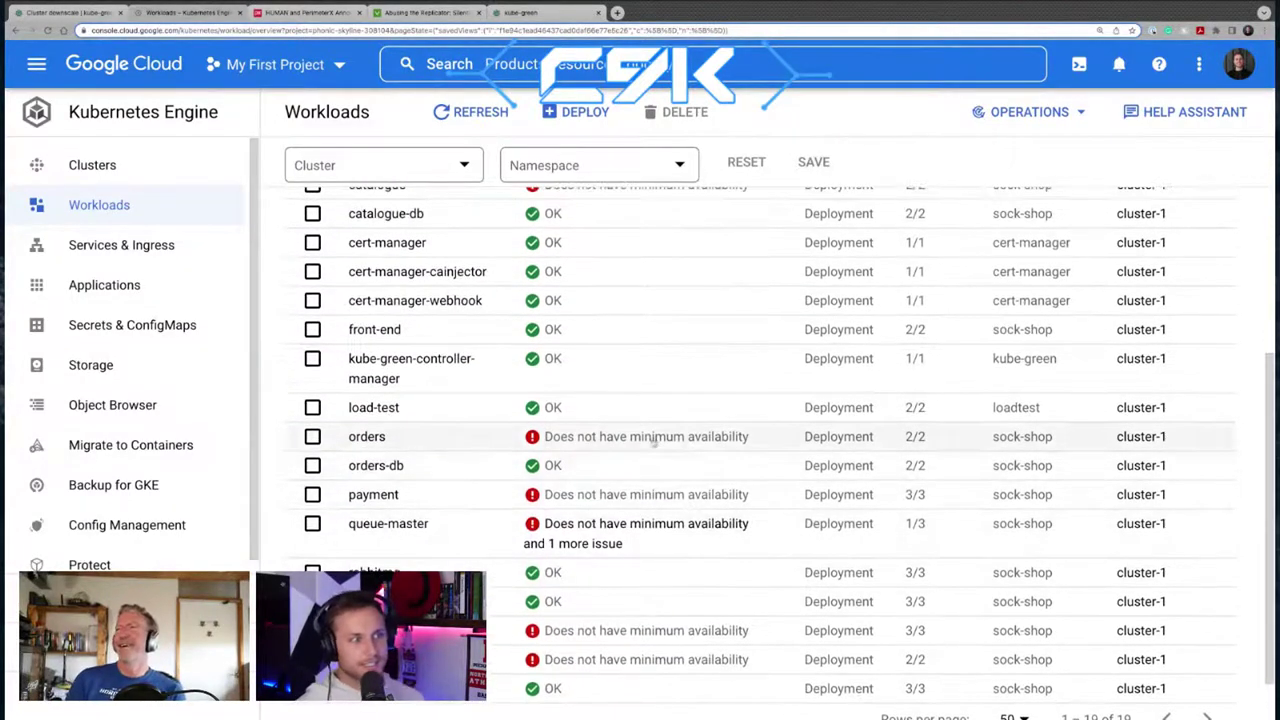
scroll(484, 425, "up", 5)
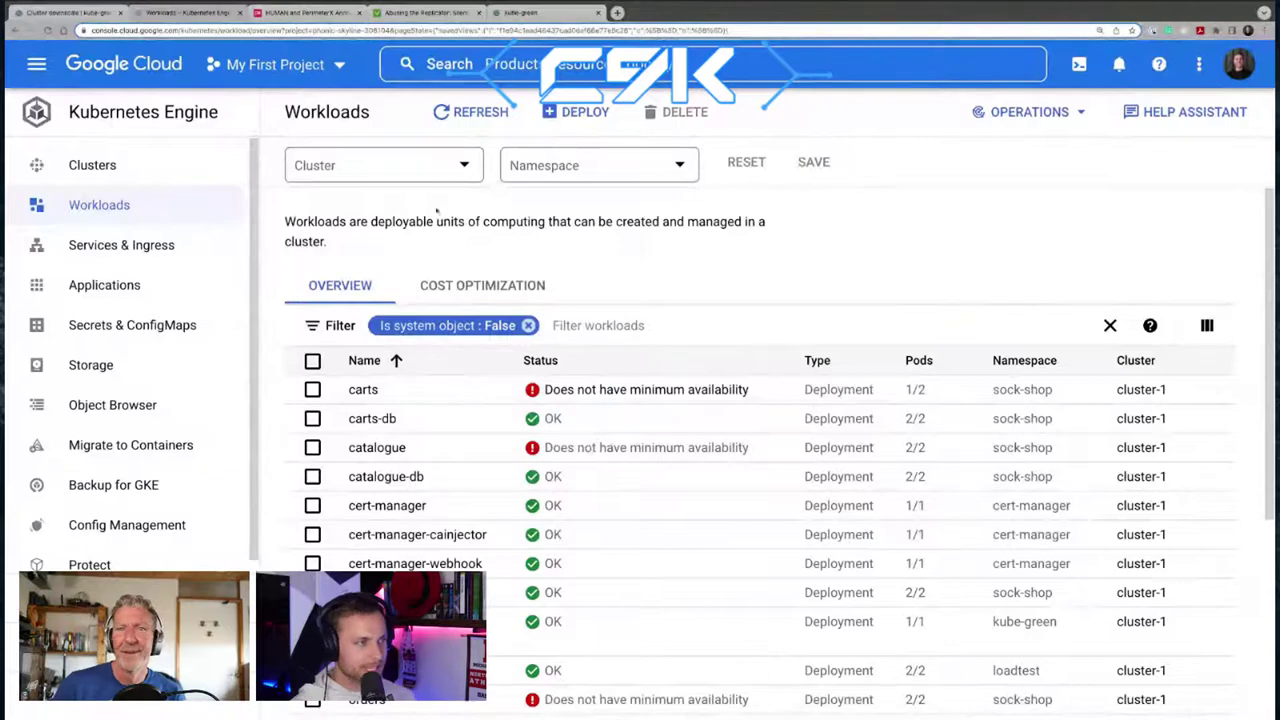
Reload the workloads list once more and check how many sock-shop pods are running per deployment
left_click(467, 113)
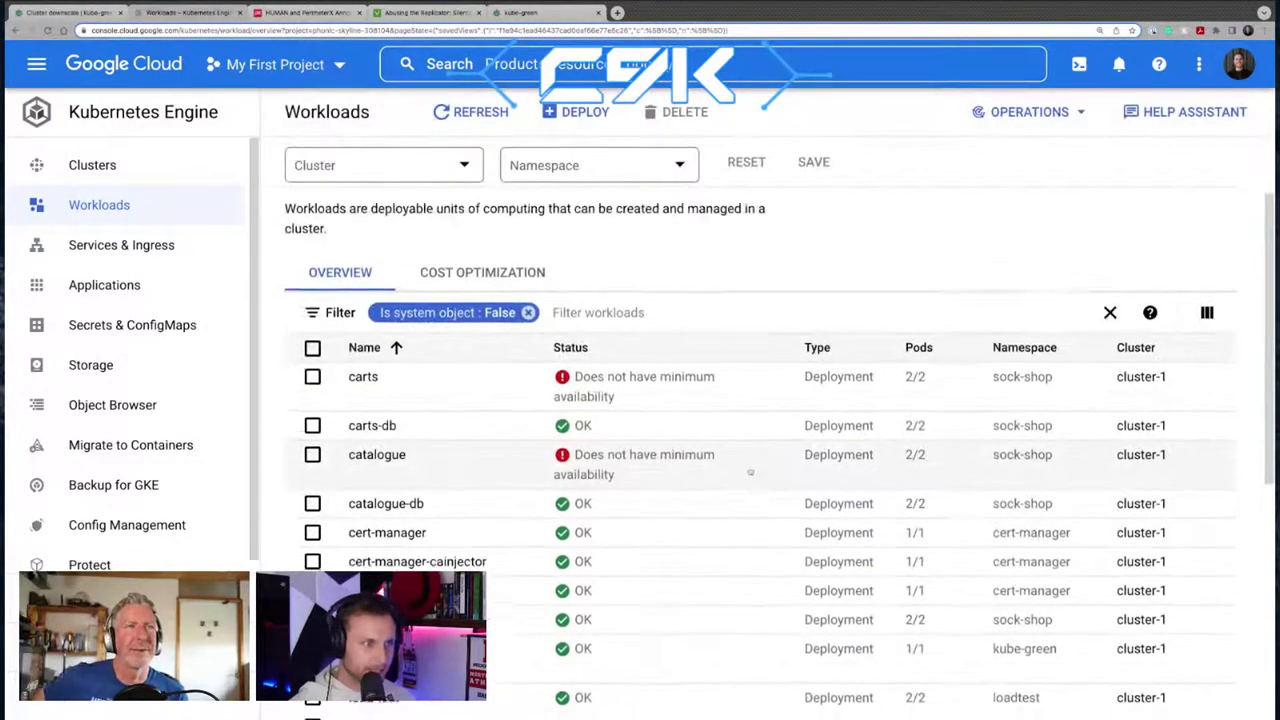
scroll(910, 289, "down", 2)
scroll(906, 440, "down", 3)
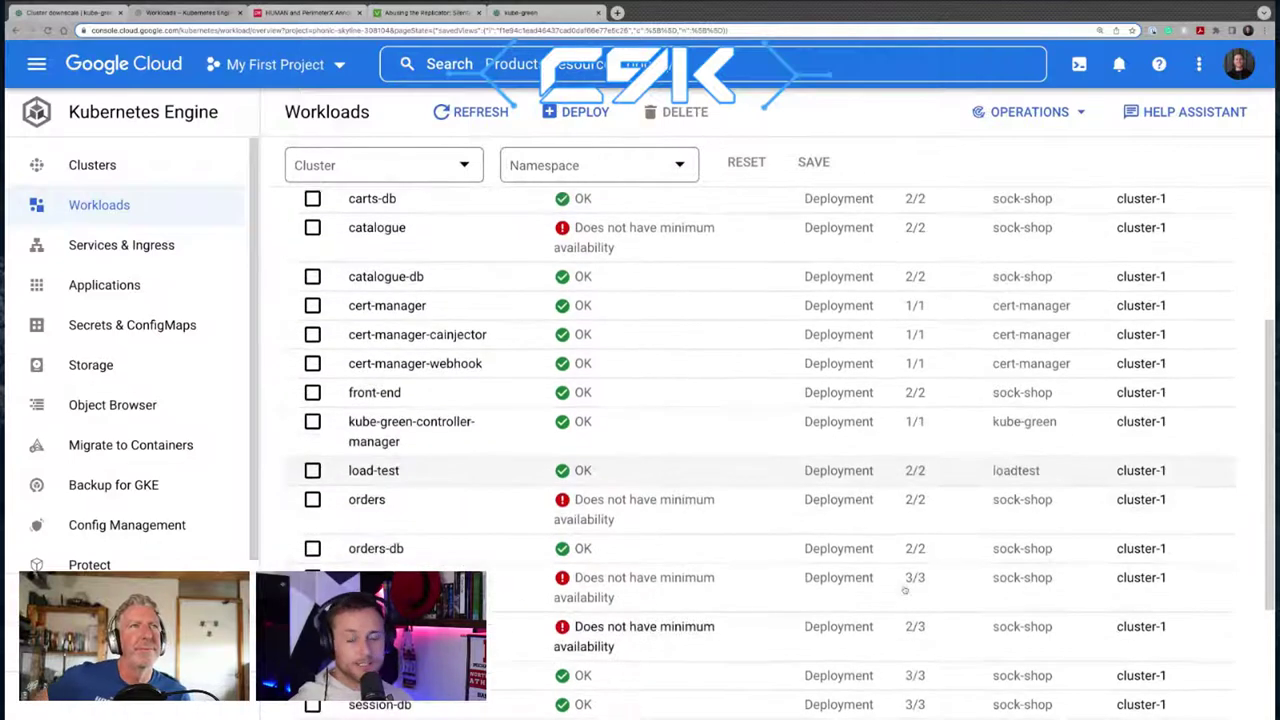